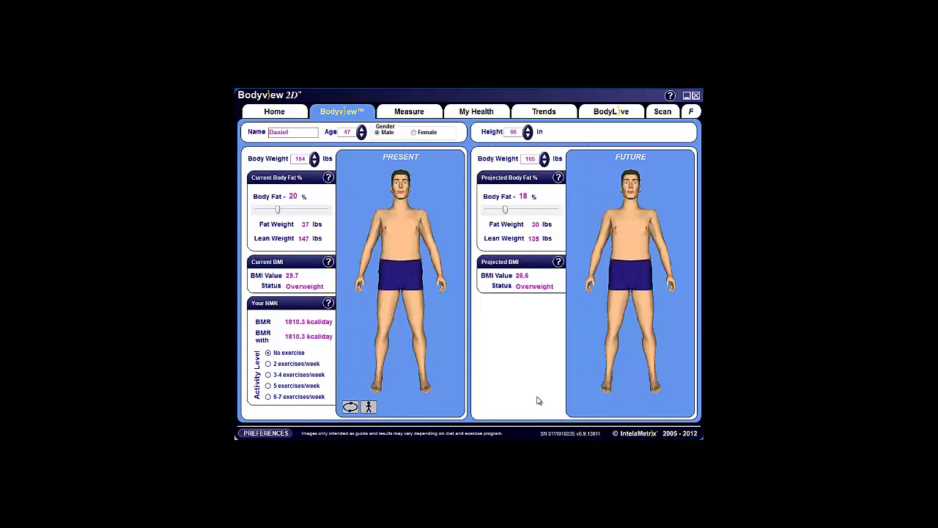
# Open the body scan page and enter a custom scan point under Other named "left bicep"
pyautogui.click(660, 115)
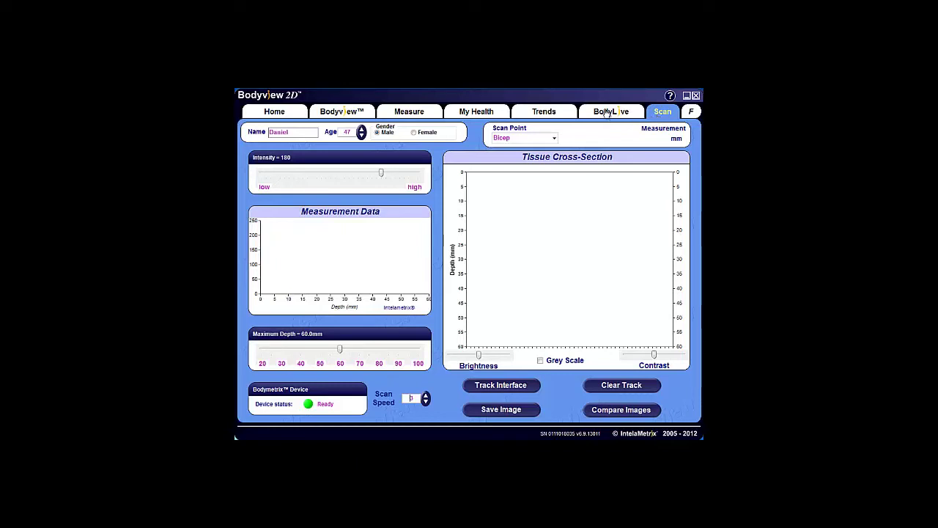
pyautogui.click(555, 139)
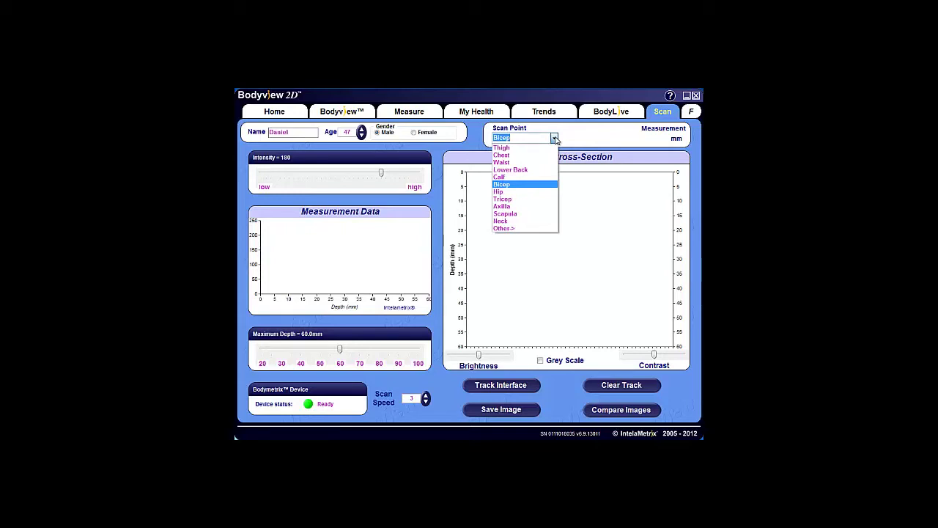
pyautogui.click(519, 230)
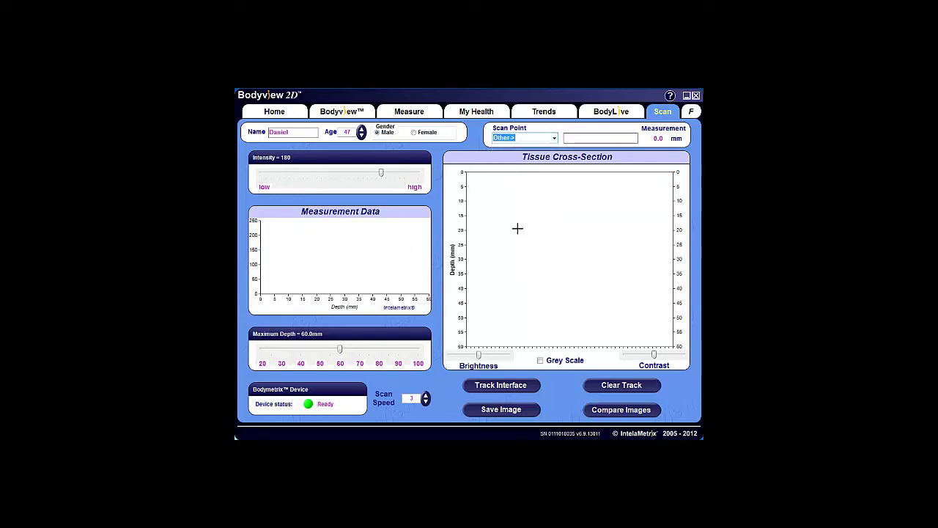
pyautogui.click(569, 141)
pyautogui.write('left bic')
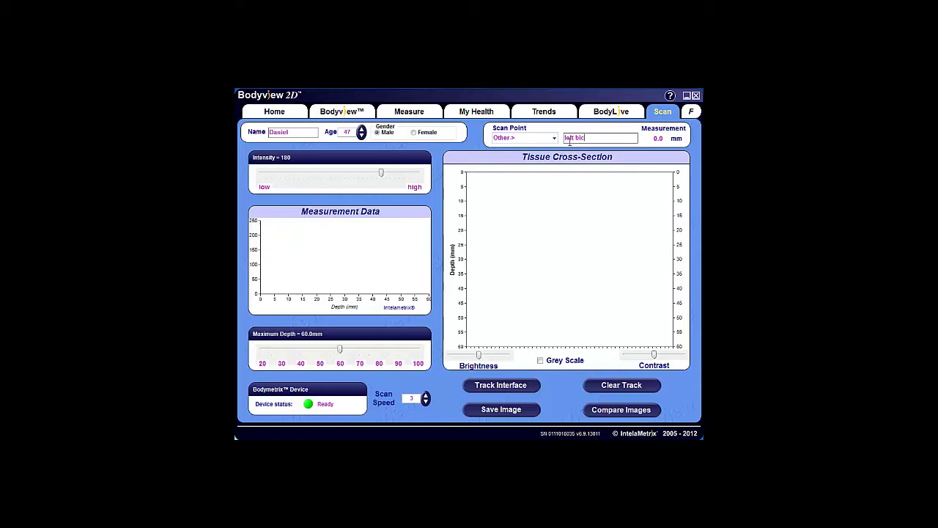
pyautogui.write('ep')
# Switch the scan point from the custom entry to the predefined Bicep
pyautogui.click(555, 139)
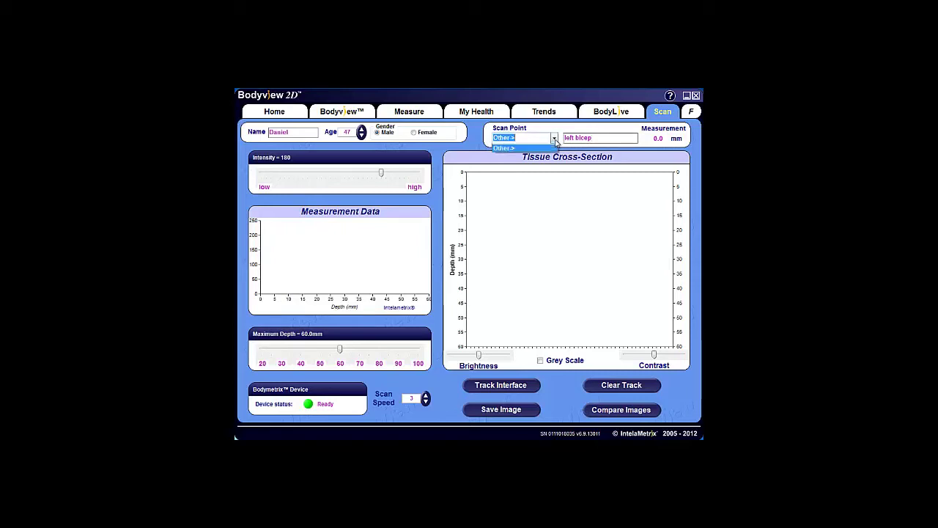
pyautogui.click(514, 185)
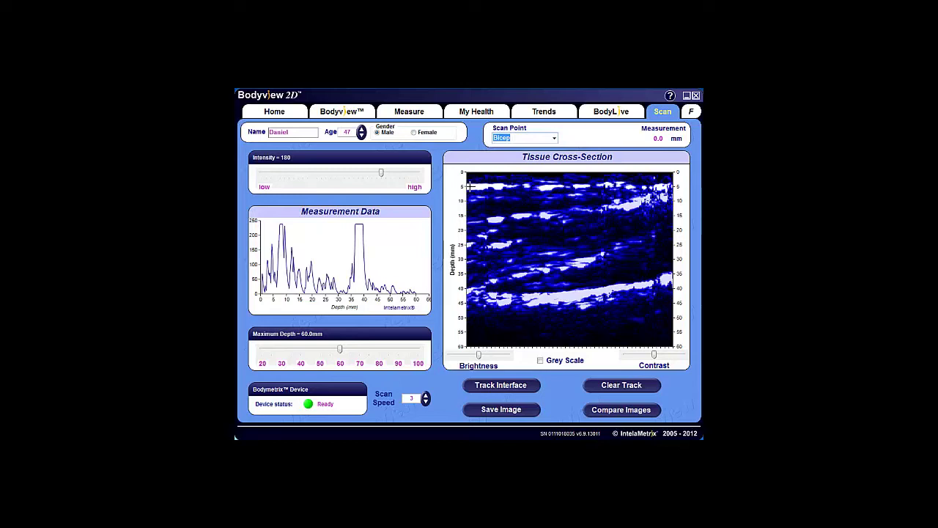
# Measure the fat layer, the biceps brachii, the muscle beneath it and the full muscle thickness on the bicep tissue cross-section
pyautogui.click(495, 166)
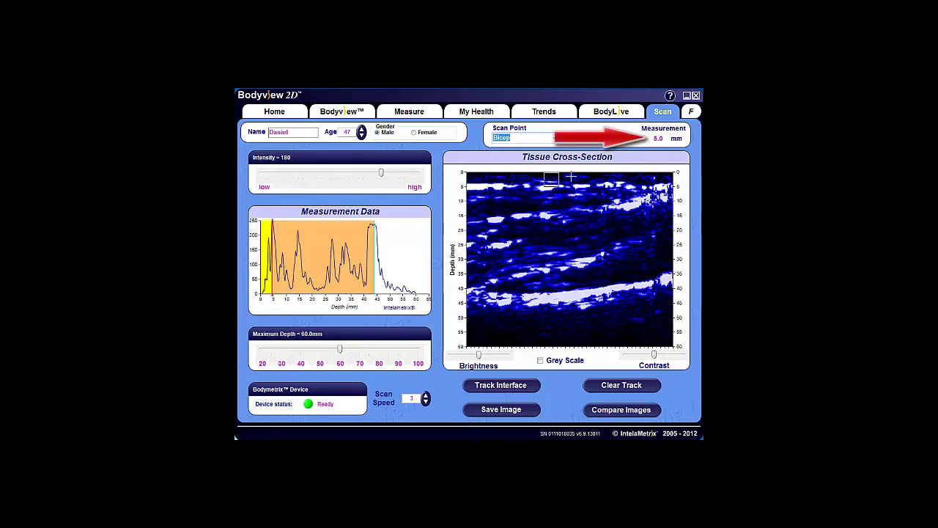
pyautogui.moveTo(517, 186); pyautogui.dragTo(589, 249)
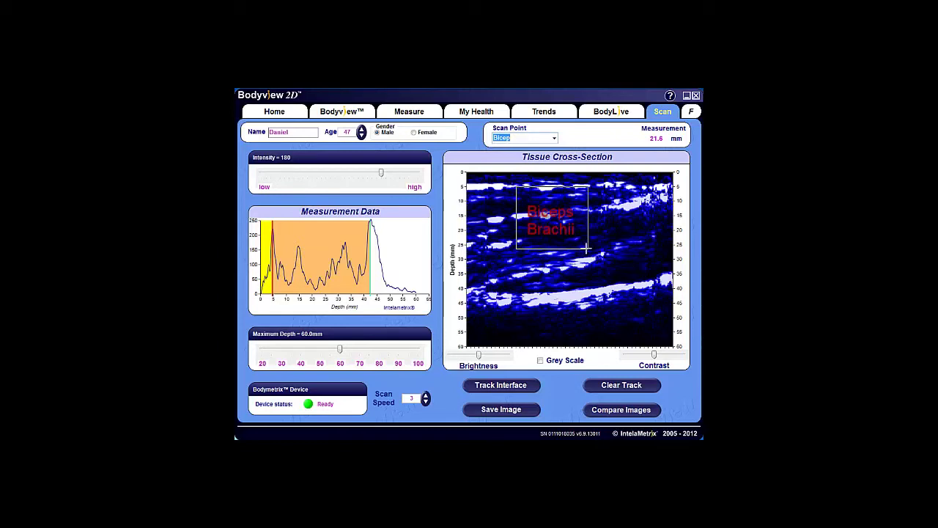
pyautogui.moveTo(592, 252); pyautogui.dragTo(651, 279)
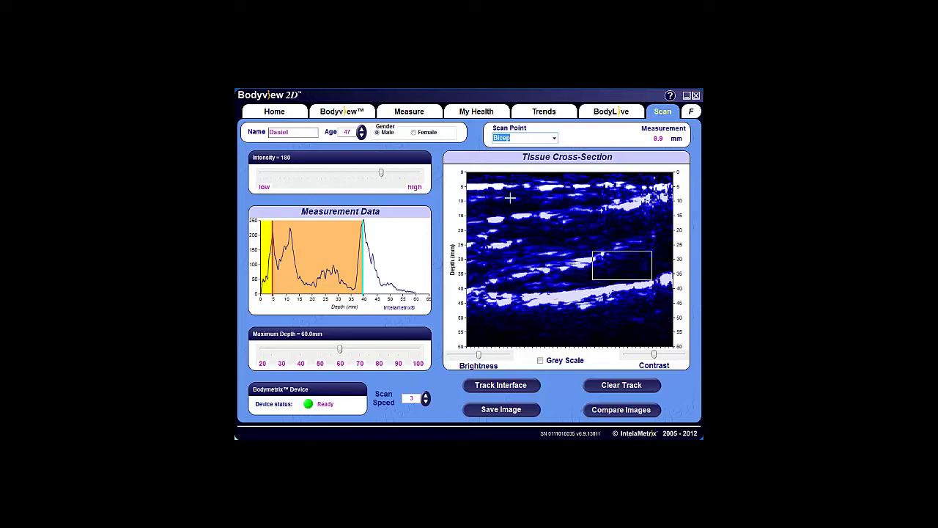
pyautogui.moveTo(496, 185); pyautogui.dragTo(519, 293)
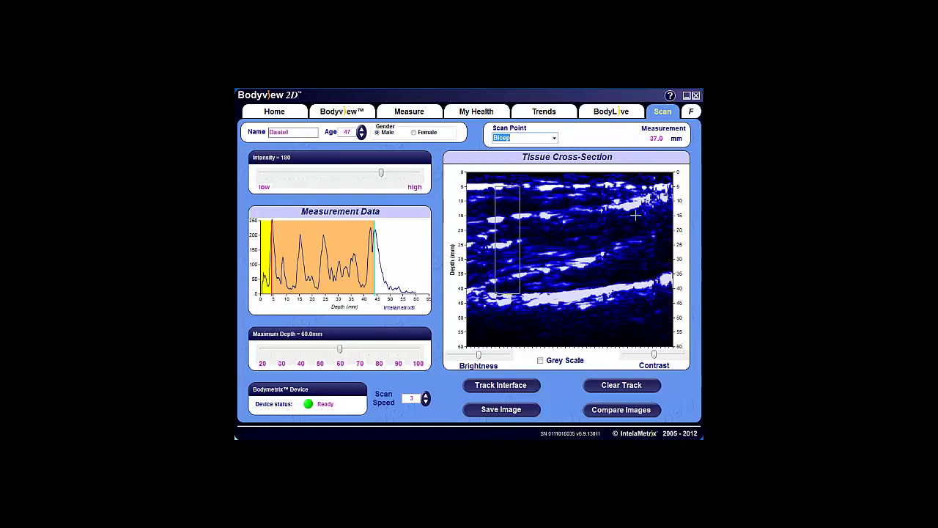
# Track the interface beneath the fat layer at about 5 mm depth across the bicep cross-section, and stop tracking
pyautogui.click(525, 386)
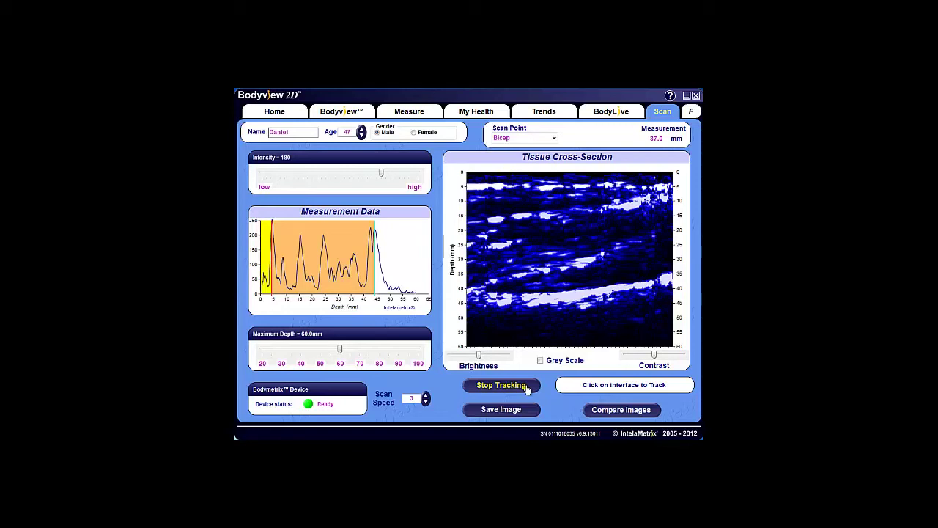
pyautogui.click(472, 186)
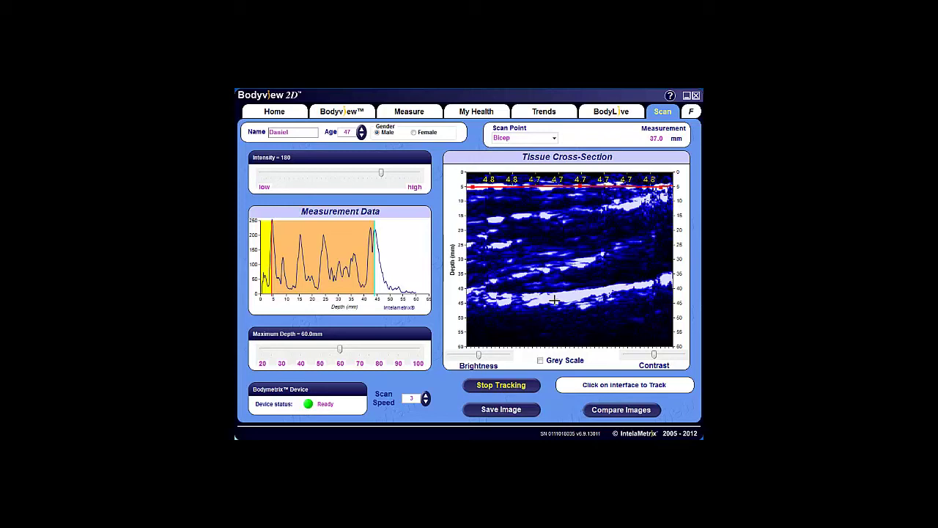
pyautogui.click(513, 387)
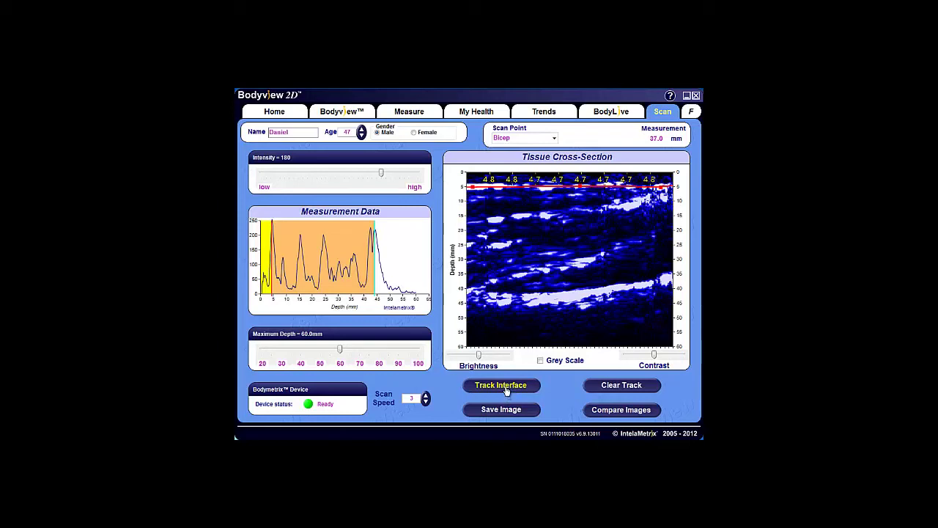
# Track the deep interface below the muscle at about 40 mm depth, correcting the line with extra points along it, and stop tracking
pyautogui.click(502, 386)
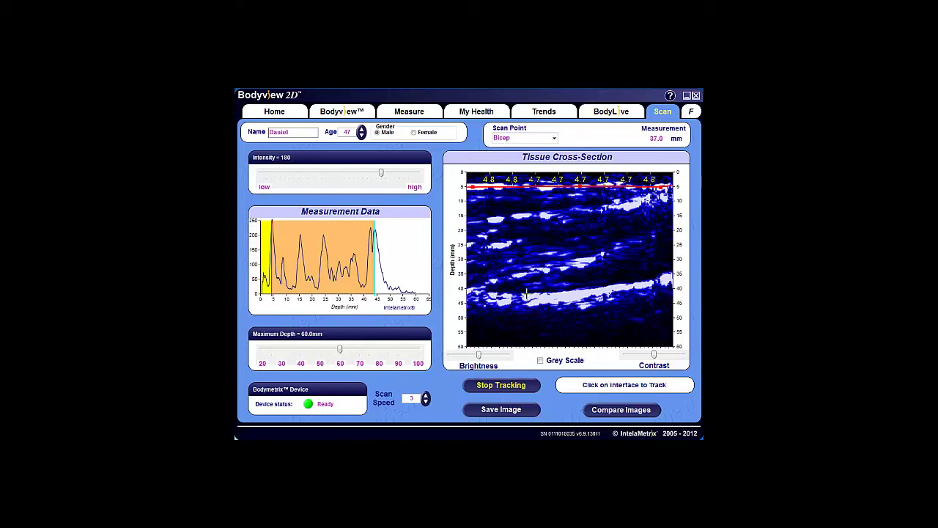
pyautogui.click(526, 294)
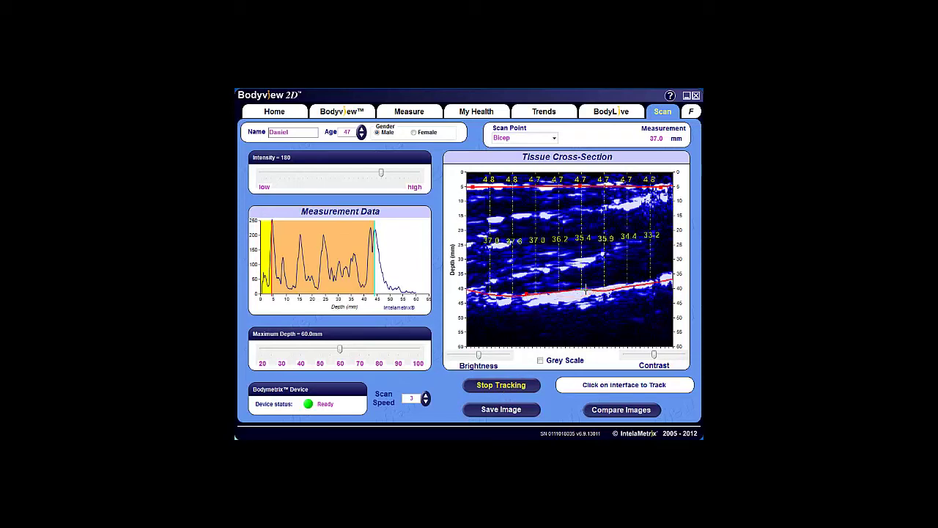
pyautogui.click(640, 281)
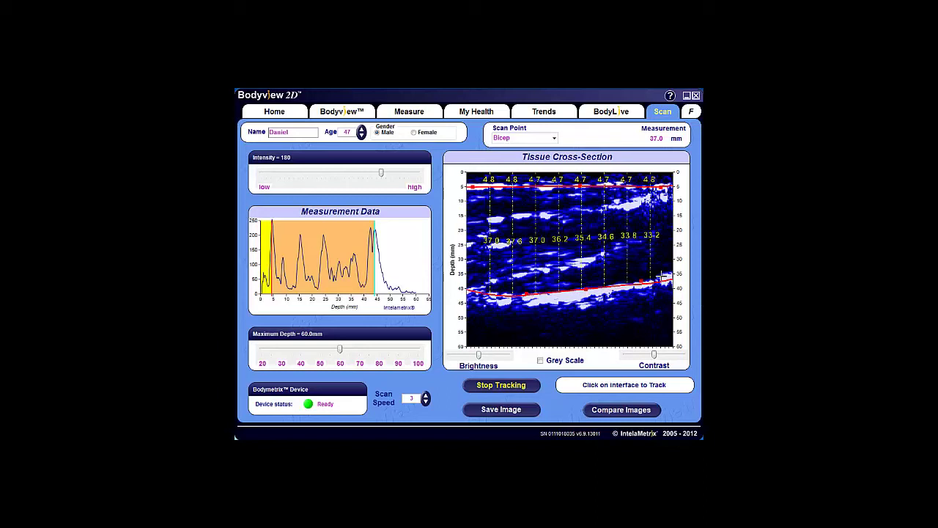
pyautogui.click(668, 273)
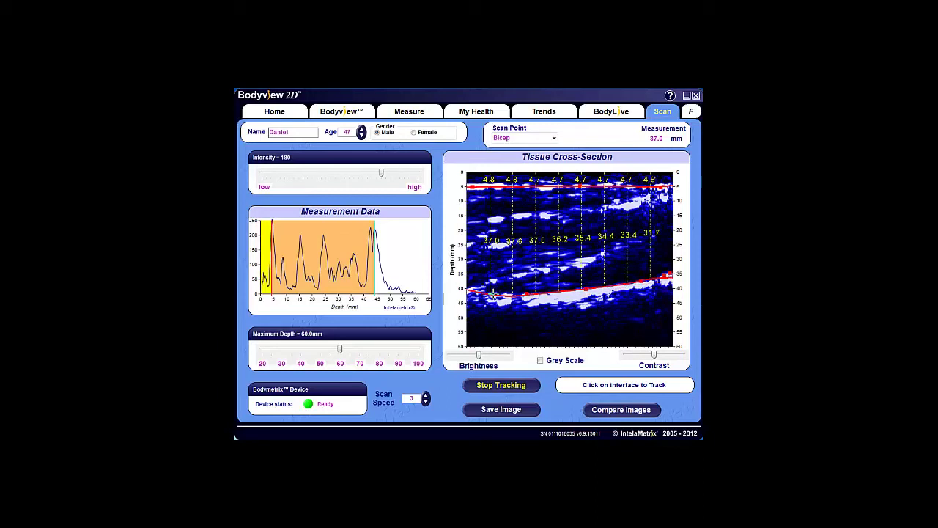
pyautogui.click(492, 294)
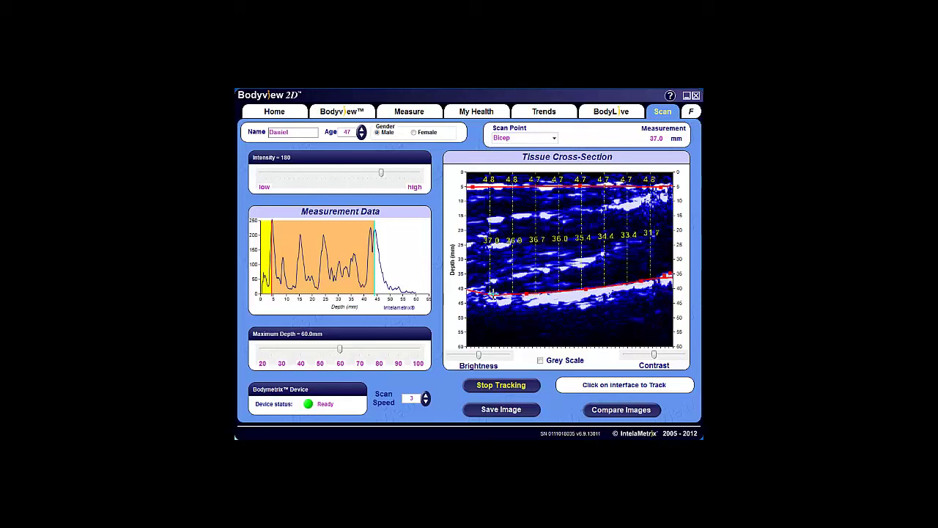
pyautogui.click(501, 386)
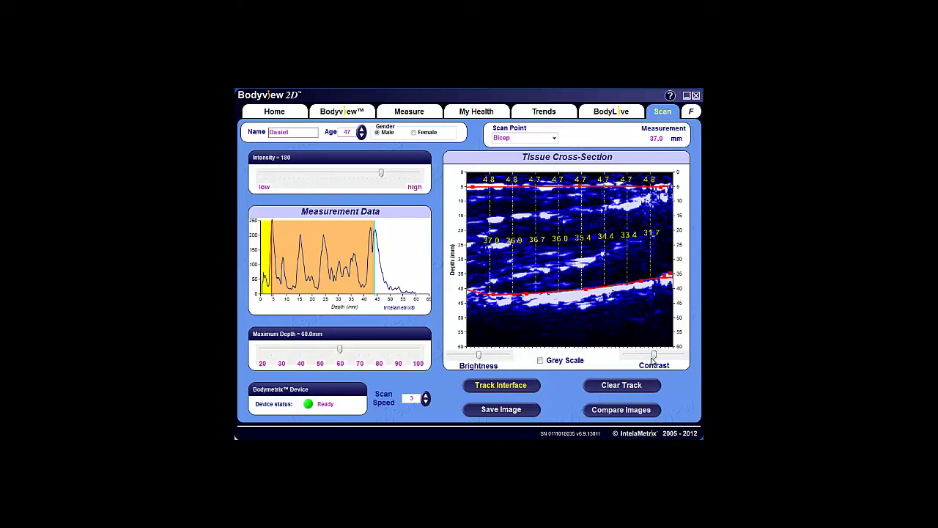
# Try contrast 16 plus brightness, grey scale and scan speed adjustments, restoring contrast and brightness to 0, colour display and scan speed 3
pyautogui.moveTo(652, 357); pyautogui.dragTo(678, 357)
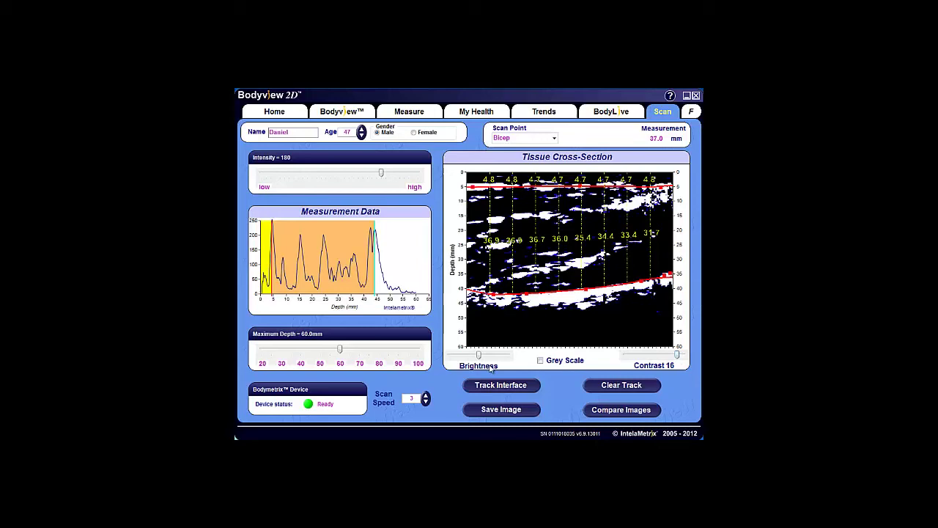
pyautogui.moveTo(480, 356)
pyautogui.mouseDown()
pyautogui.moveTo(498, 357)
pyautogui.moveTo(479, 356)
pyautogui.mouseUp()
pyautogui.click(540, 360)
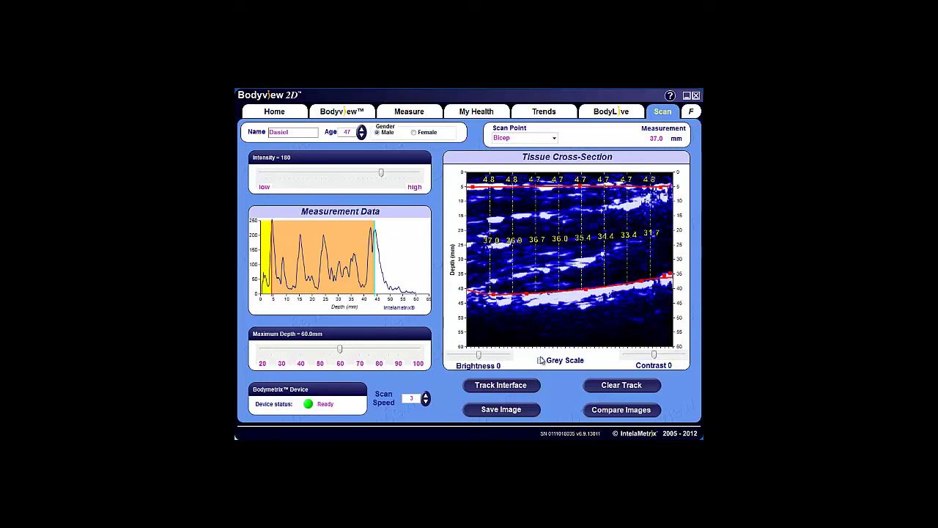
pyautogui.click(541, 361)
pyautogui.click(426, 398)
pyautogui.click(426, 398)
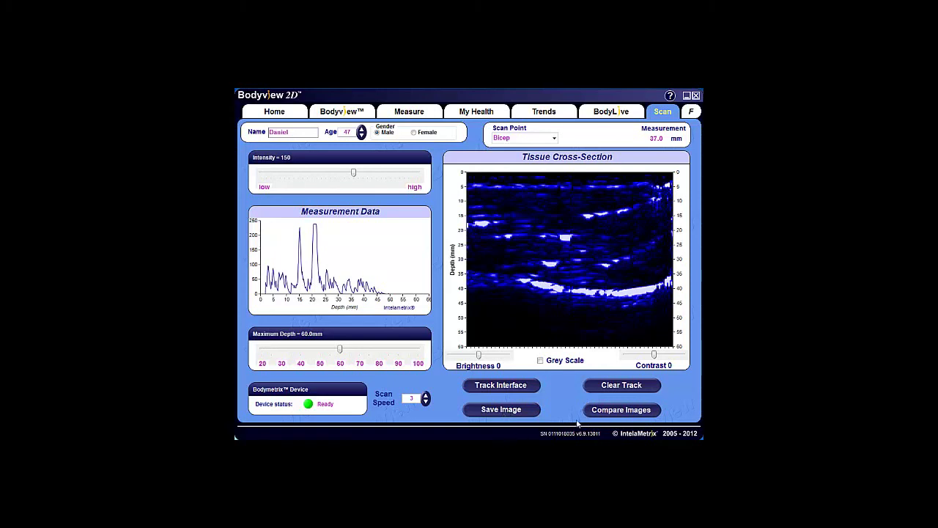
# Open the saved scan comparison and review the available scan points and dates for both images, keeping the two bicep scans selected
pyautogui.click(620, 410)
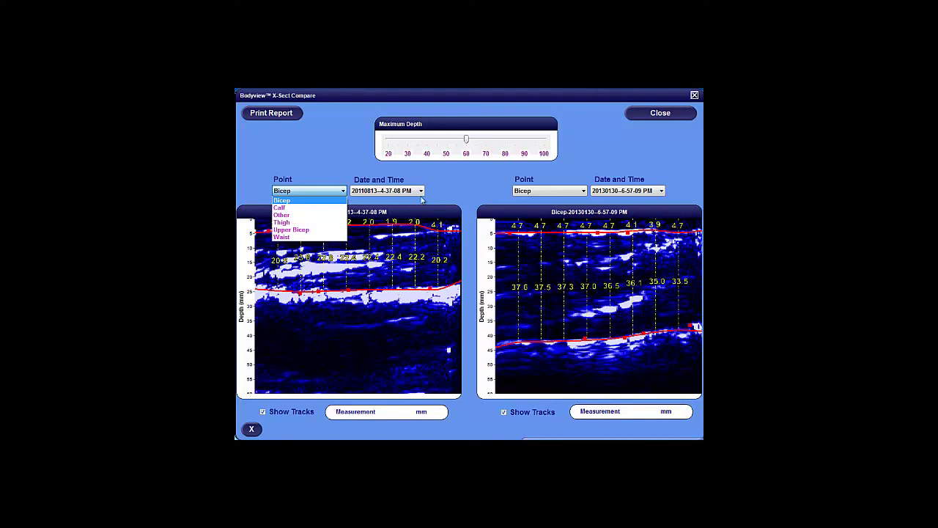
pyautogui.click(421, 191)
pyautogui.click(422, 192)
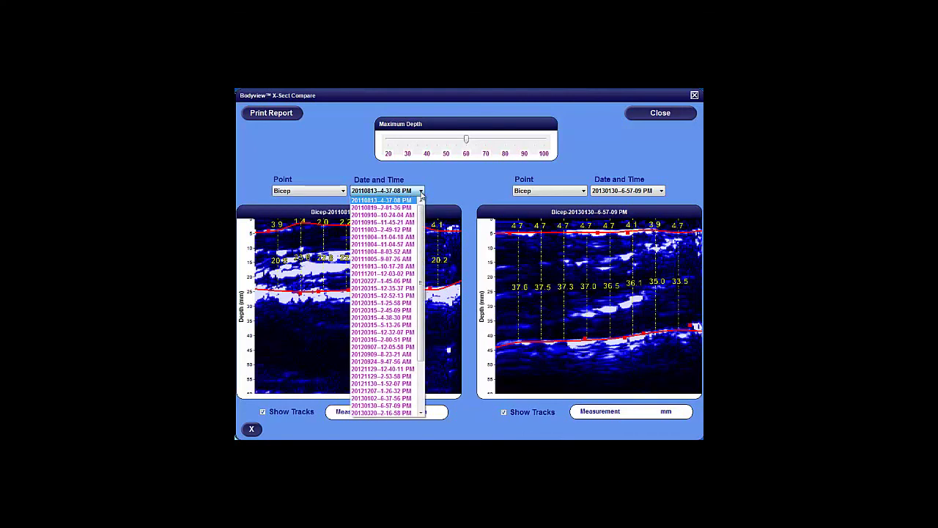
pyautogui.click(421, 191)
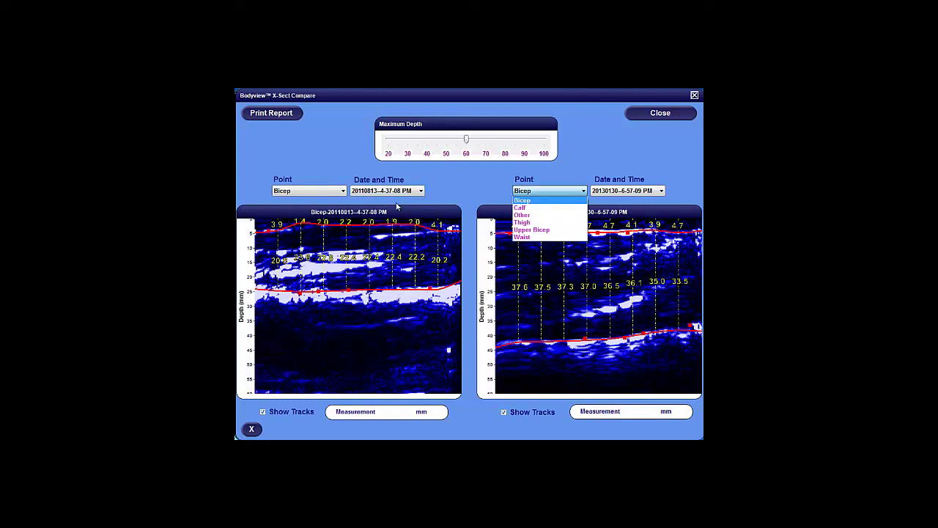
pyautogui.click(661, 192)
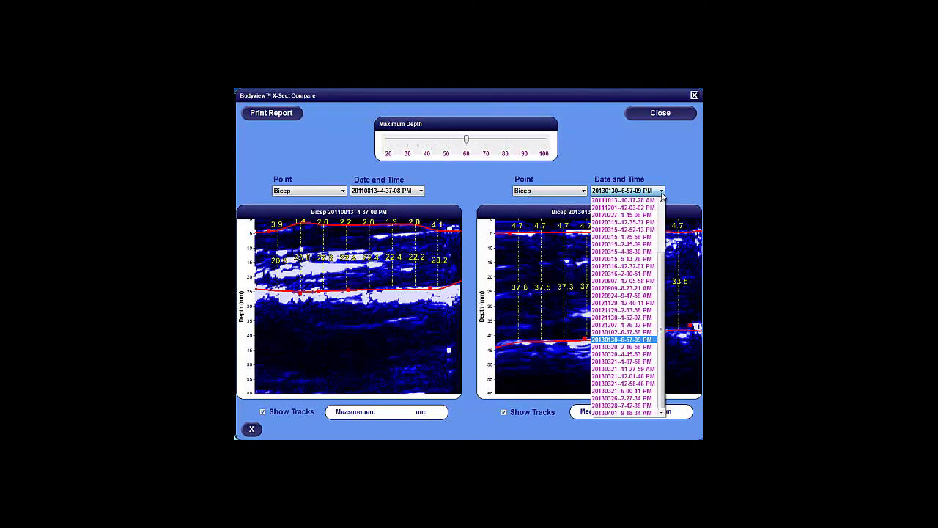
pyautogui.click(661, 191)
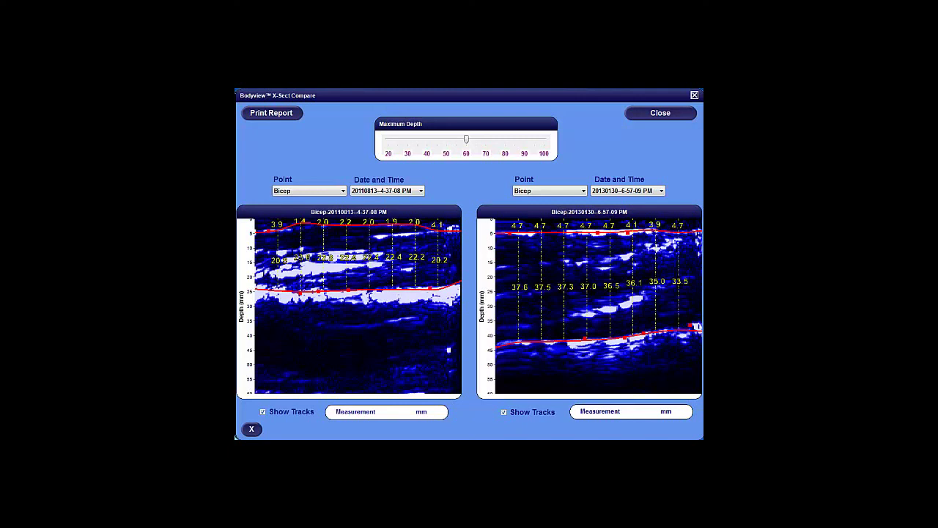
# Hide the tracks on both compared bicep images and measure the fat and muscle thickness on them
pyautogui.click(263, 411)
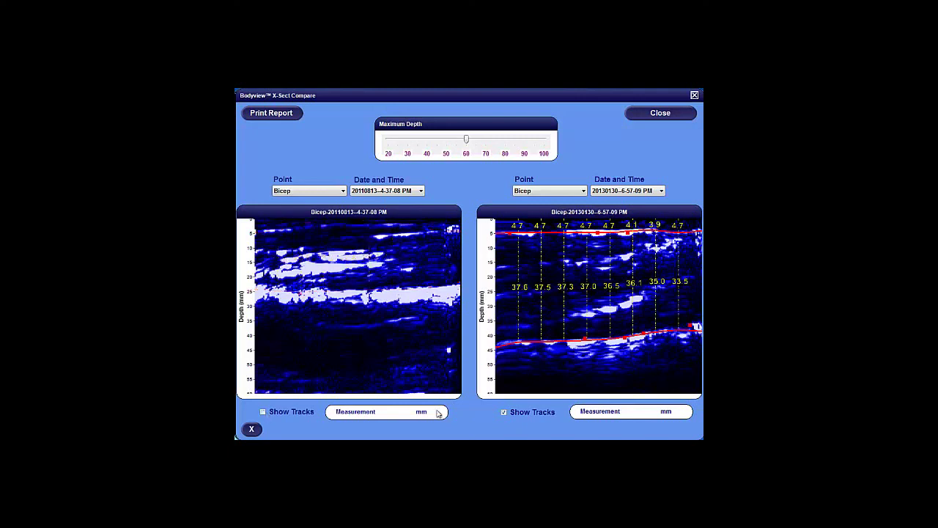
pyautogui.click(504, 412)
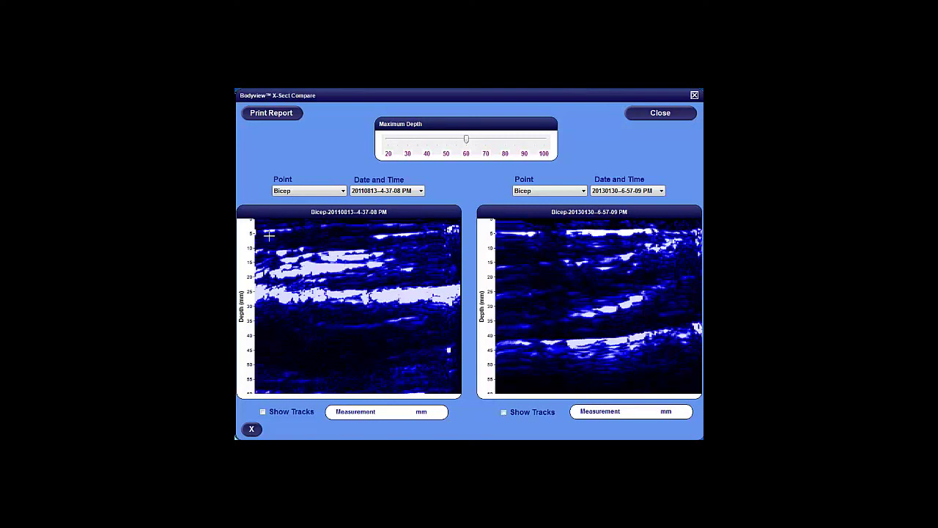
pyautogui.moveTo(271, 229); pyautogui.dragTo(274, 217)
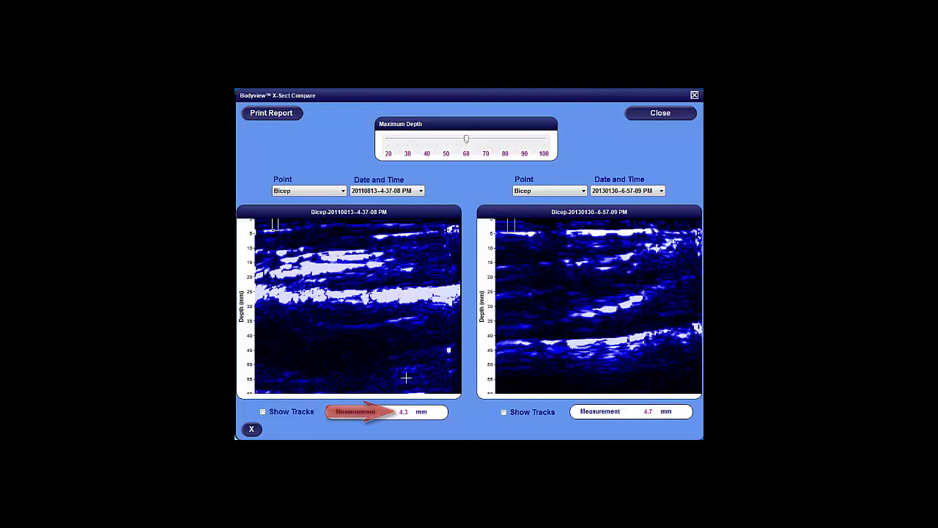
pyautogui.moveTo(285, 230); pyautogui.dragTo(308, 290)
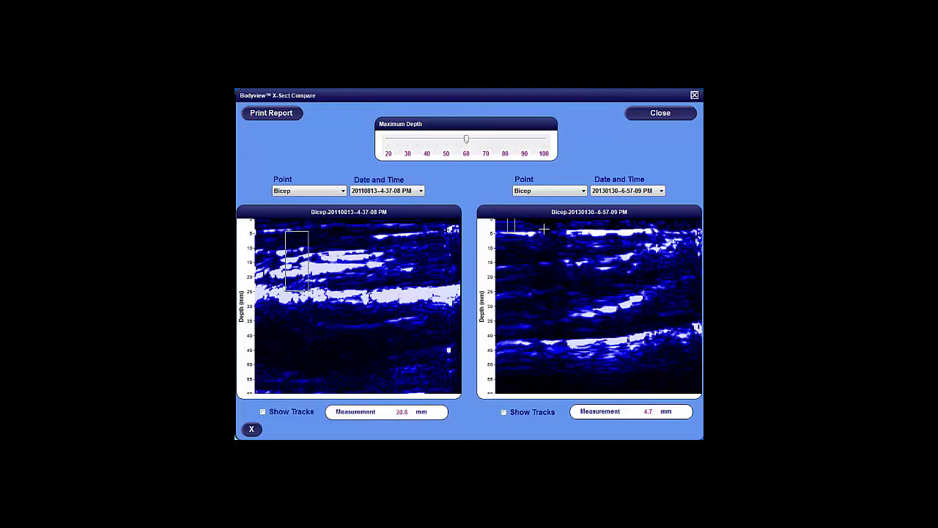
pyautogui.moveTo(533, 233); pyautogui.dragTo(553, 341)
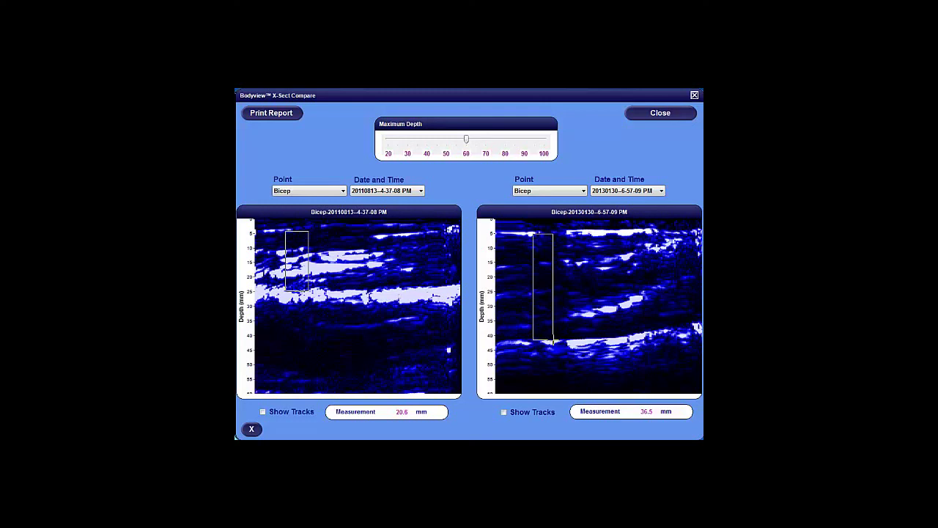